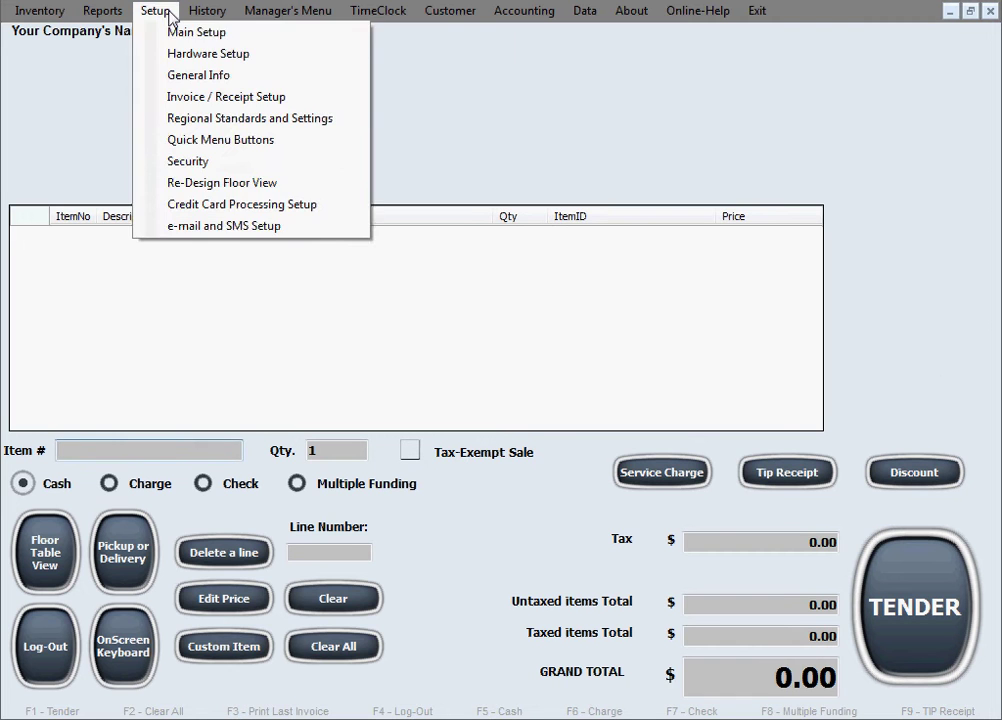
# - Open Main Setup and leave client info prompting on every sale at Yes after trying No
pyautogui.click(180, 30)
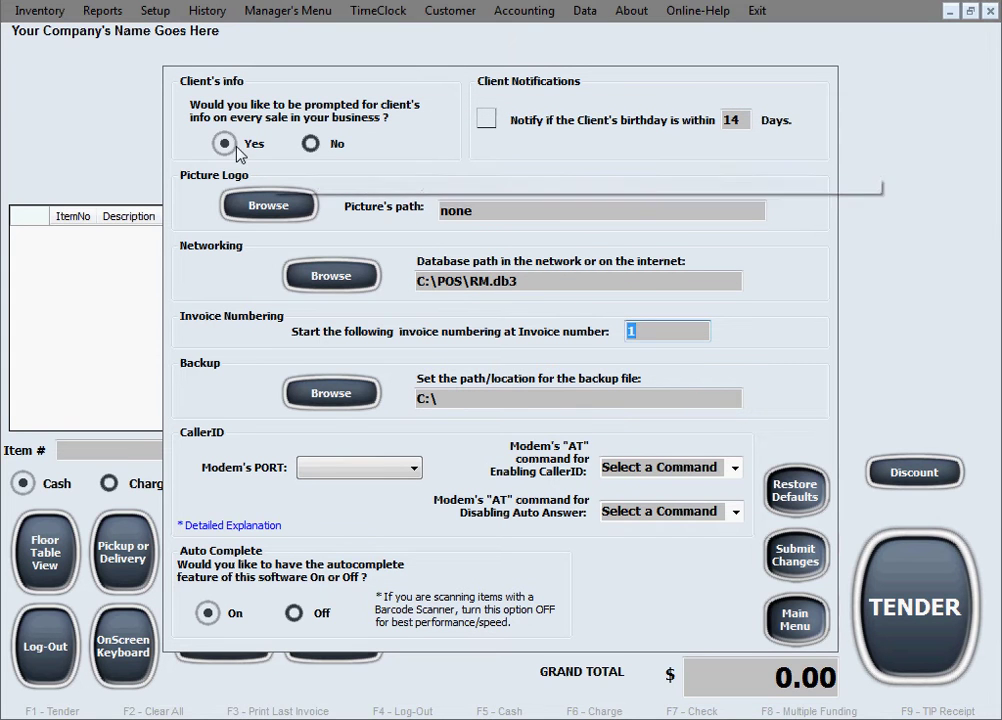
pyautogui.click(311, 143)
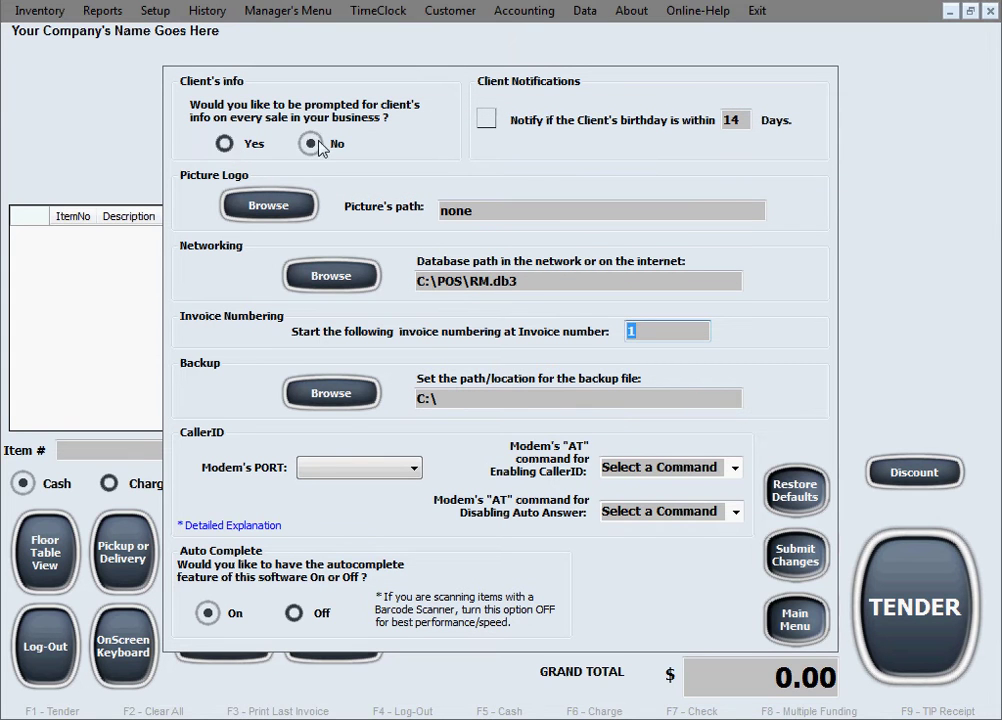
pyautogui.click(226, 144)
# - Enable client birthday notifications and change the days window from 14 to 10
pyautogui.click(489, 122)
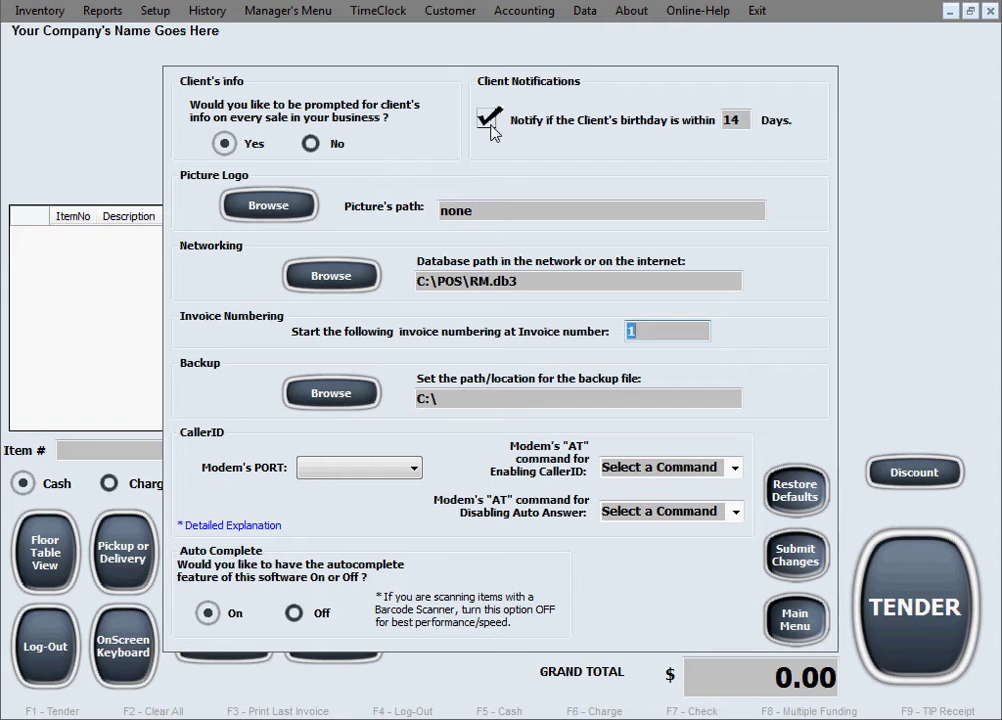
pyautogui.click(731, 122)
pyautogui.doubleClick(736, 122)
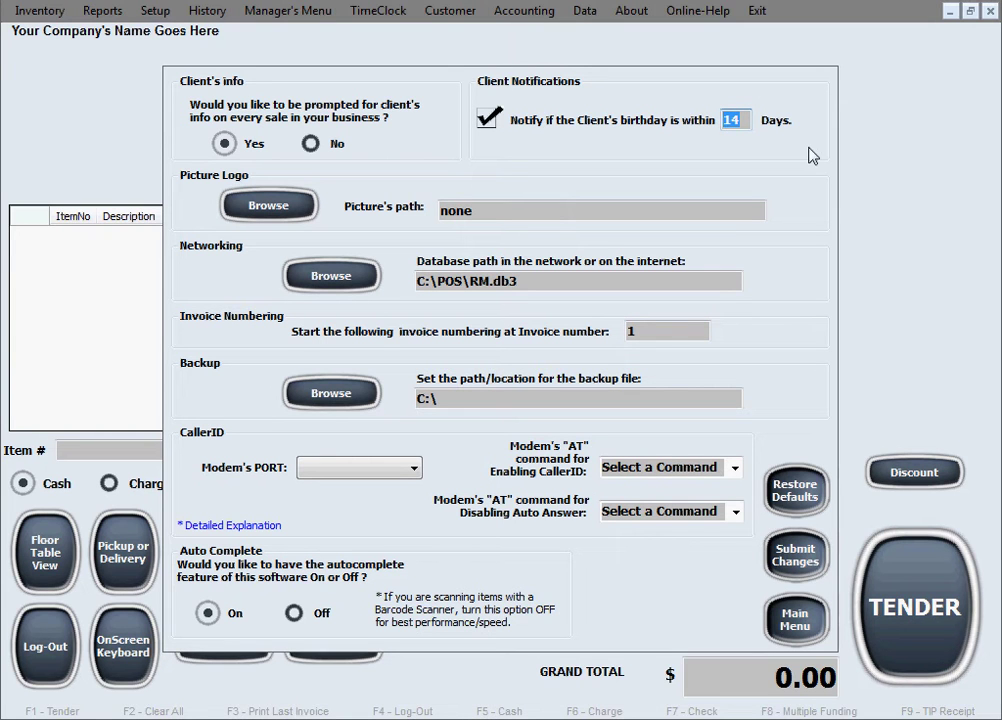
pyautogui.write('10')
pyautogui.press('Tab')
# - Set the picture logo path to C:\1Button Pics\YourLogoGoesHere.jpg instead of none
pyautogui.doubleClick(510, 217)
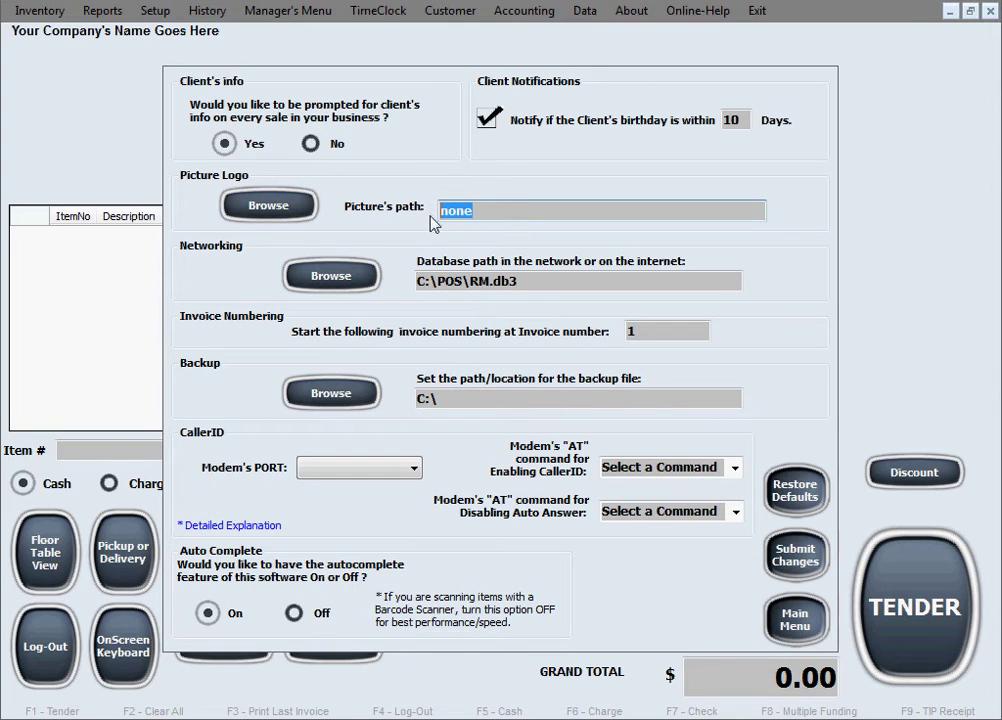
pyautogui.click(509, 217)
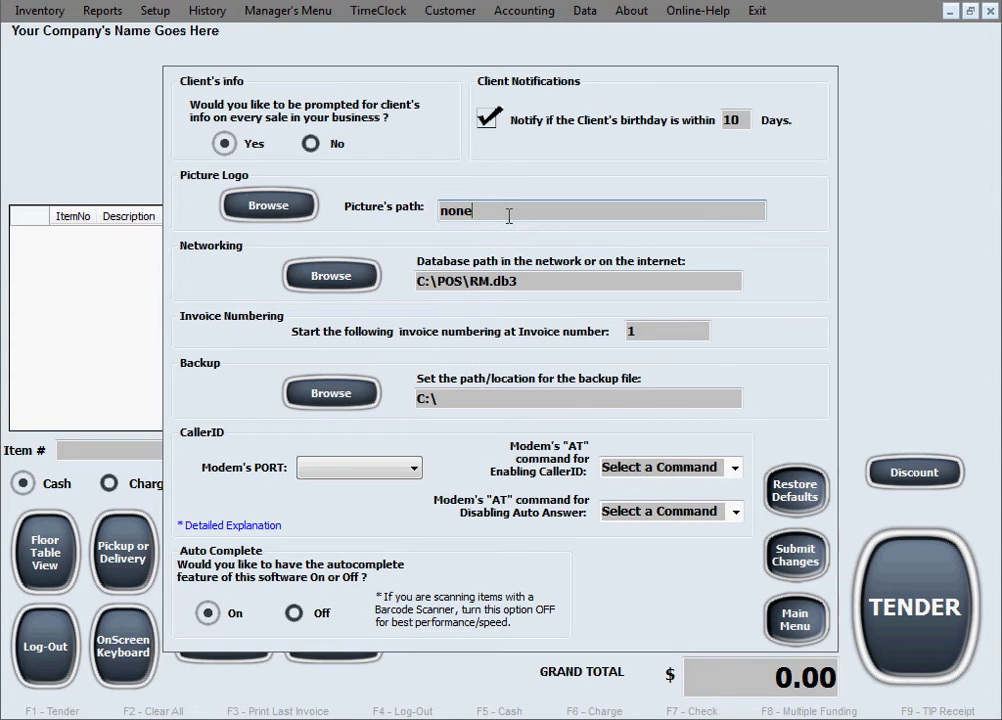
pyautogui.click(304, 207)
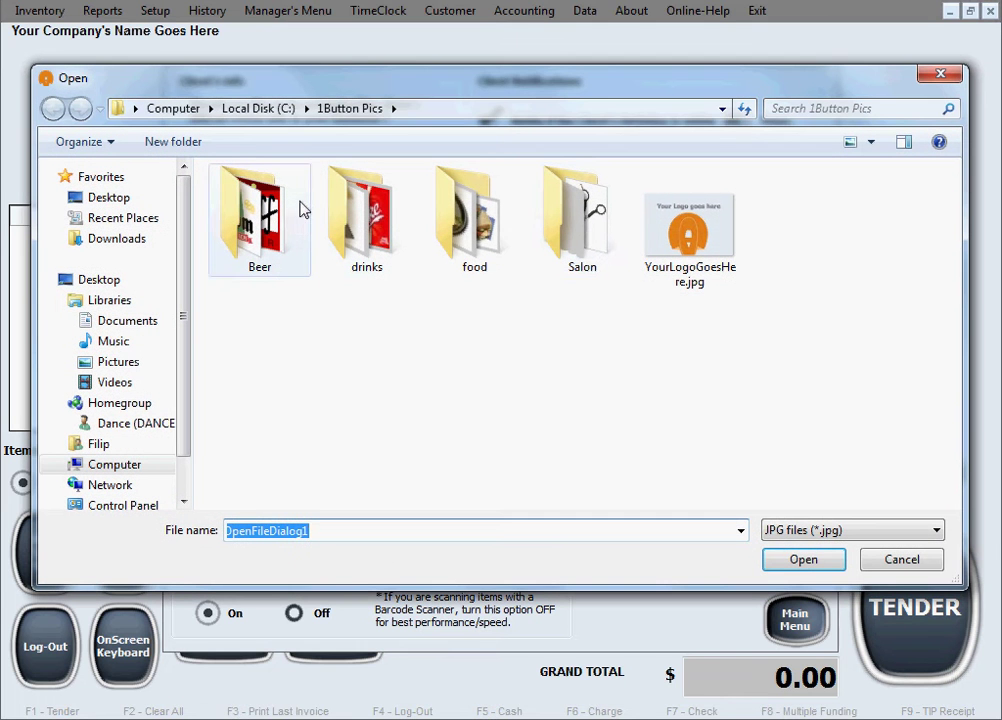
pyautogui.click(688, 232)
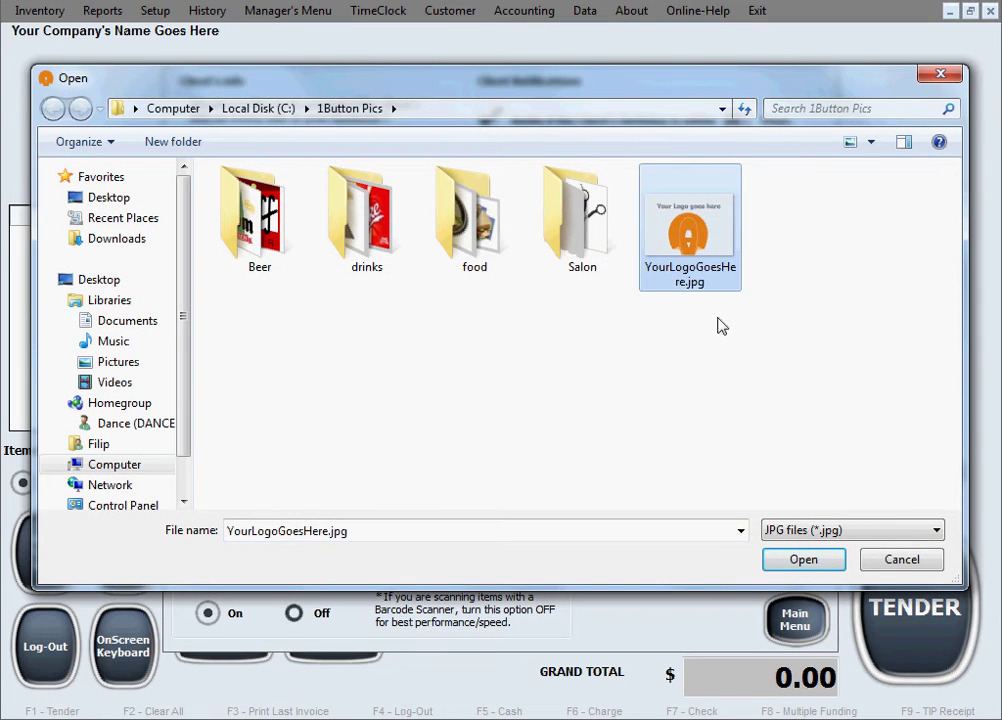
pyautogui.click(805, 559)
pyautogui.moveTo(705, 208); pyautogui.dragTo(440, 211)
pyautogui.click(700, 215)
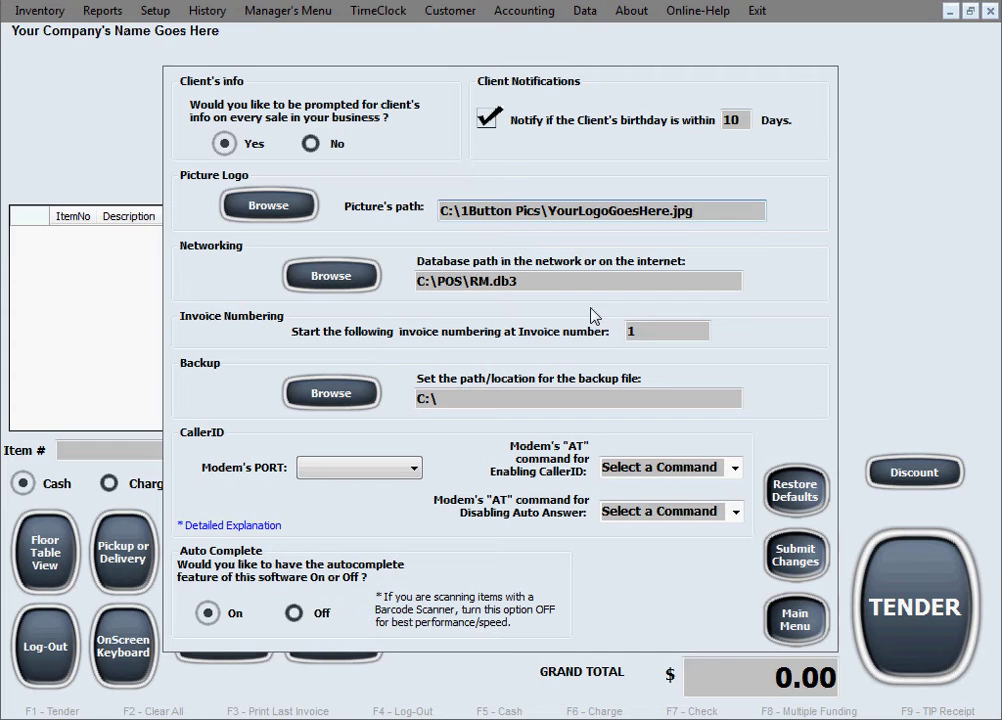
pyautogui.doubleClick(458, 284)
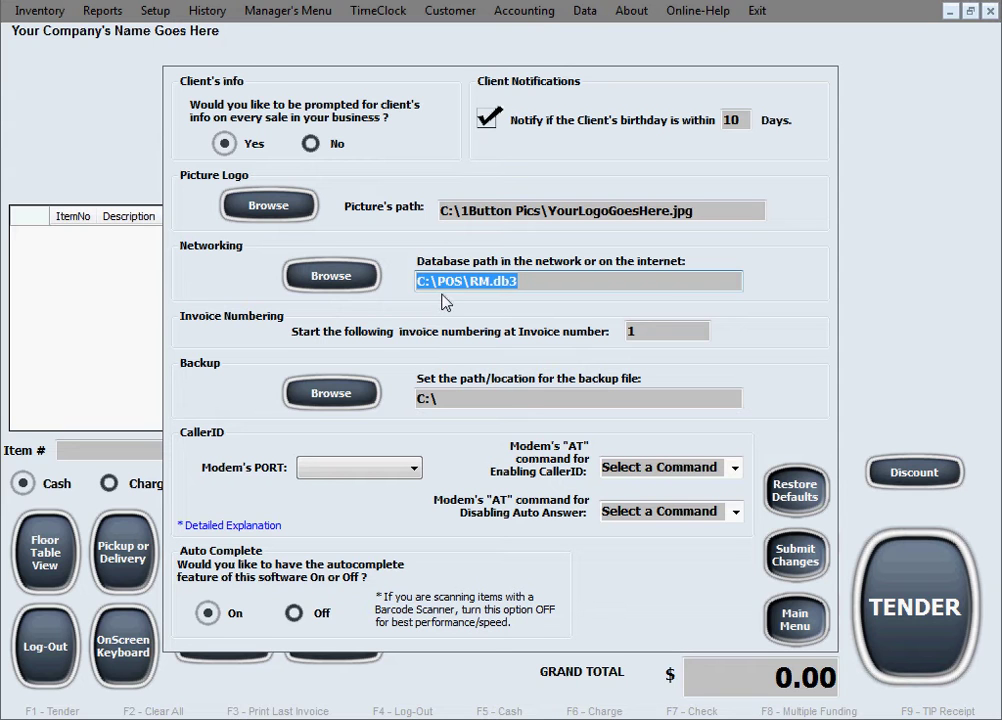
pyautogui.click(420, 282)
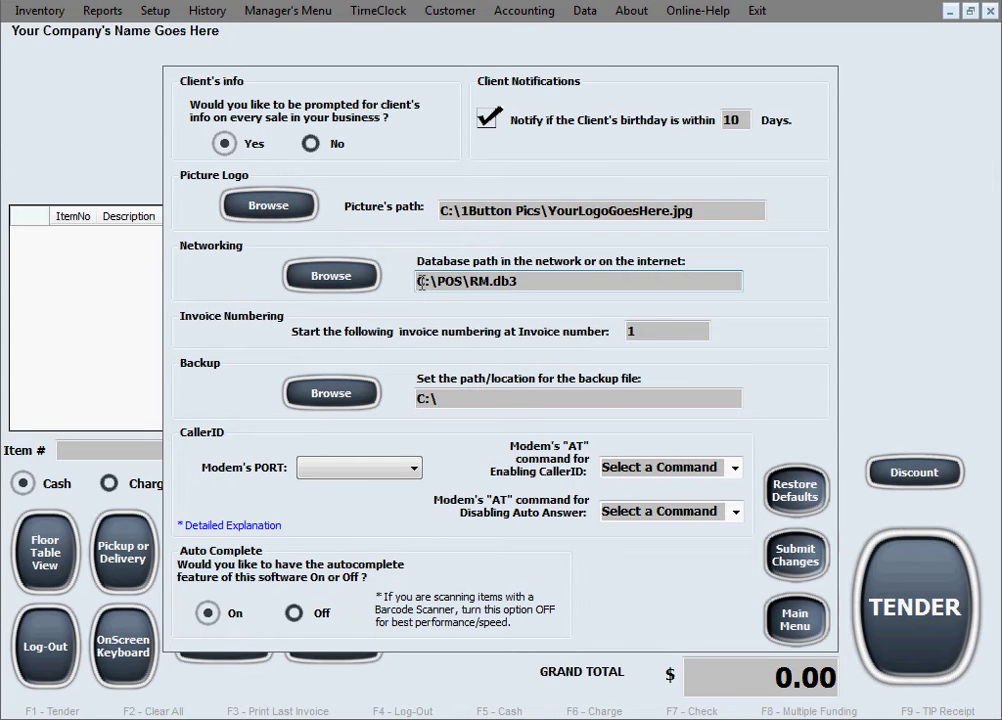
pyautogui.moveTo(420, 282); pyautogui.dragTo(463, 282)
pyautogui.moveTo(720, 283); pyautogui.dragTo(473, 283)
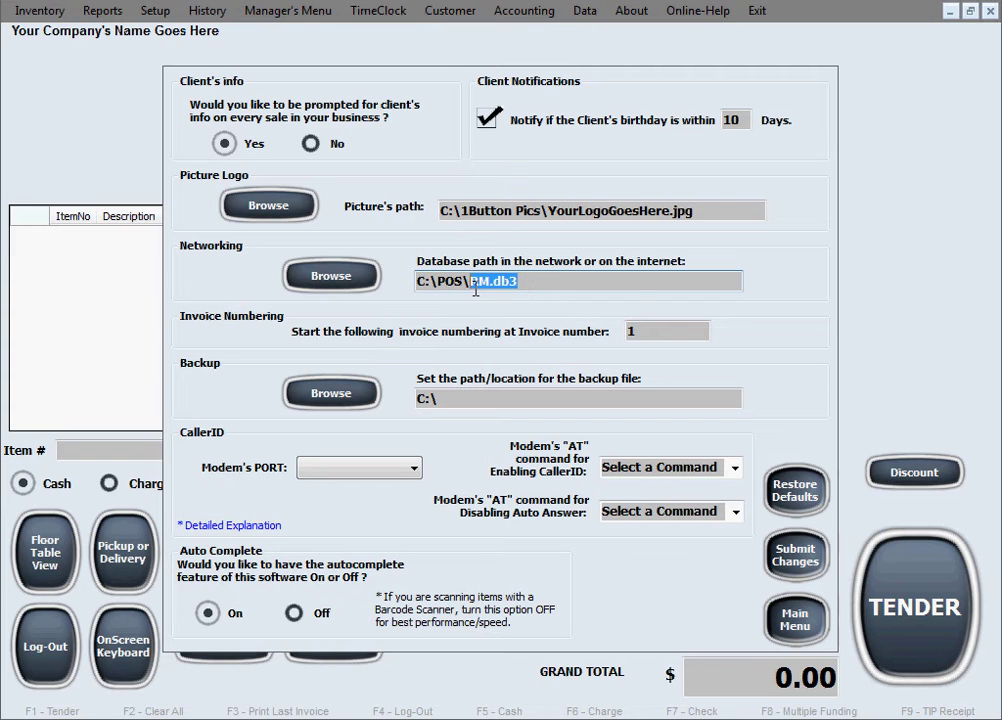
pyautogui.click(530, 285)
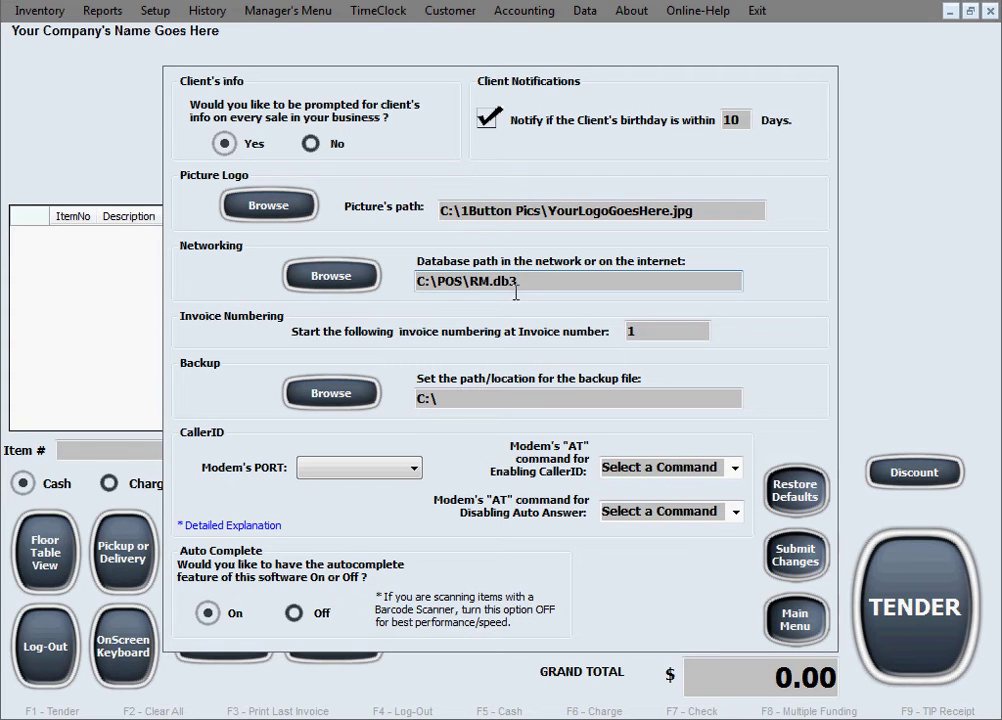
pyautogui.moveTo(524, 282); pyautogui.dragTo(470, 282)
pyautogui.moveTo(419, 281); pyautogui.dragTo(471, 291)
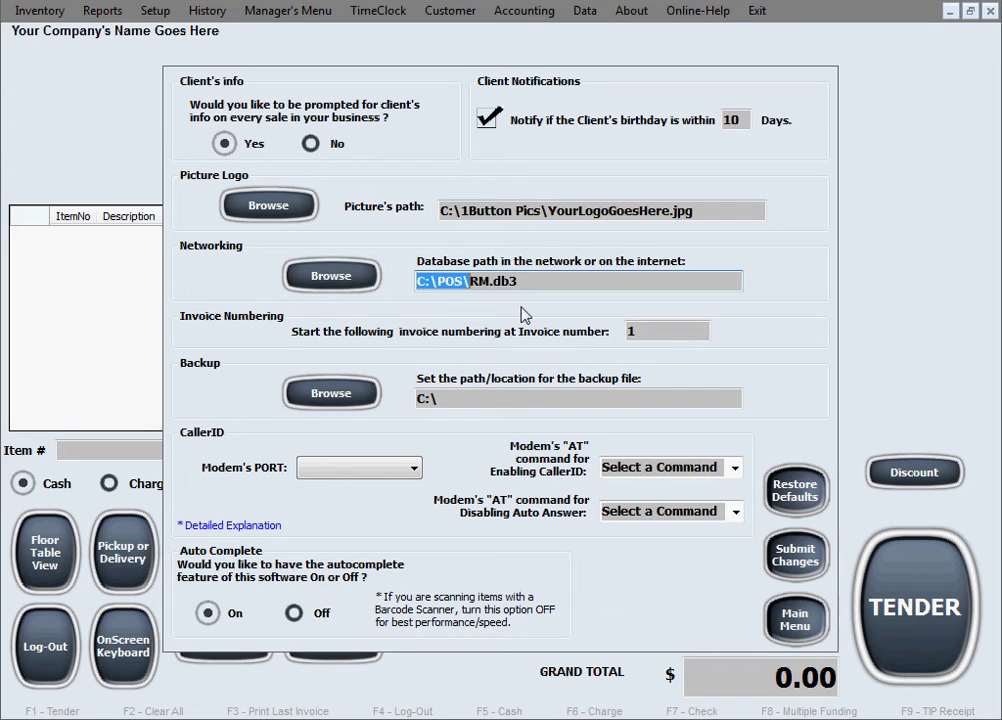
pyautogui.click(473, 280)
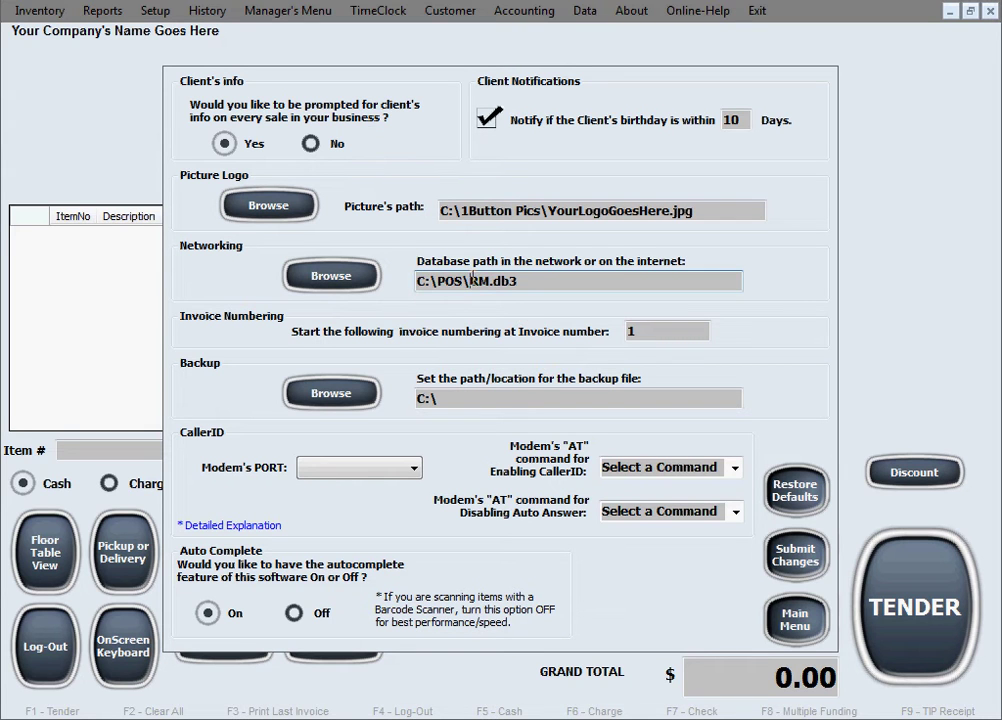
pyautogui.moveTo(473, 280); pyautogui.dragTo(519, 279)
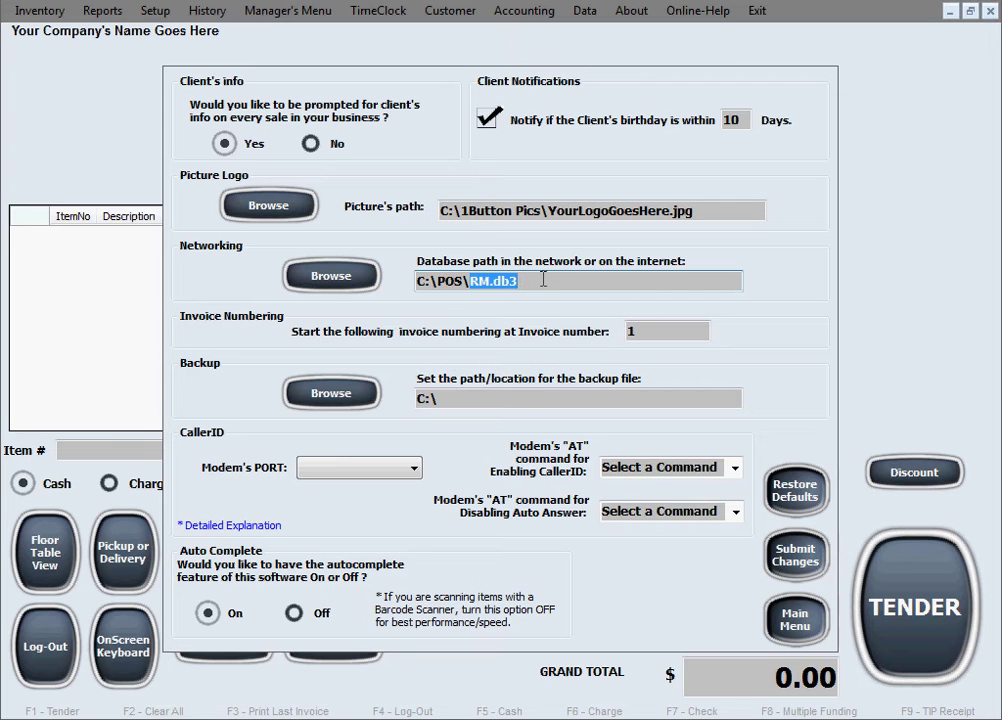
pyautogui.click(543, 280)
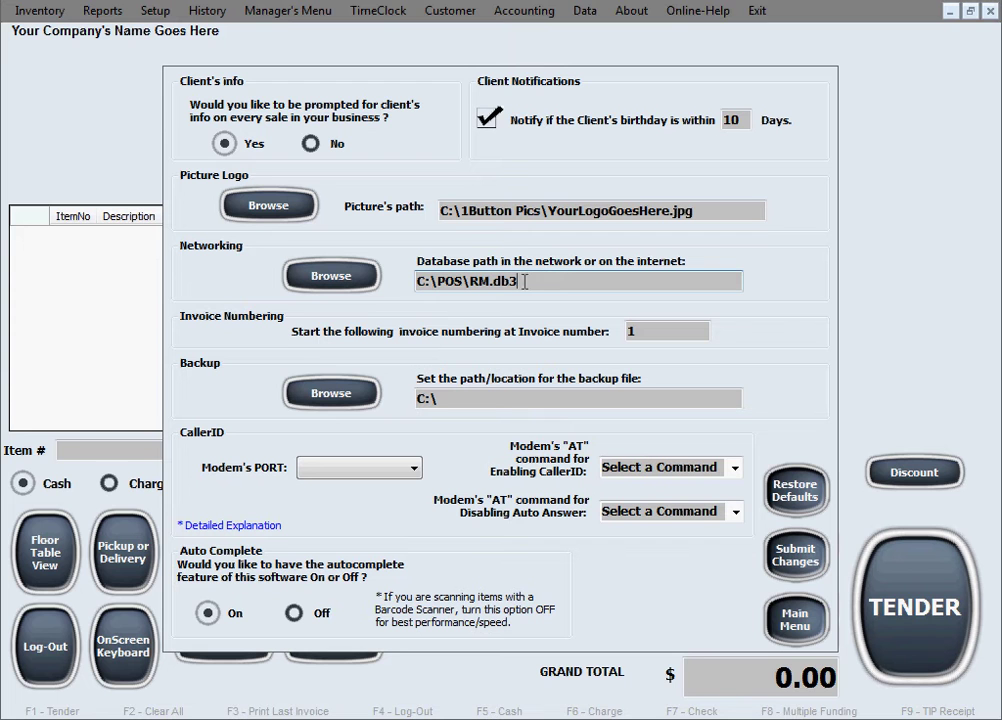
pyautogui.click(368, 285)
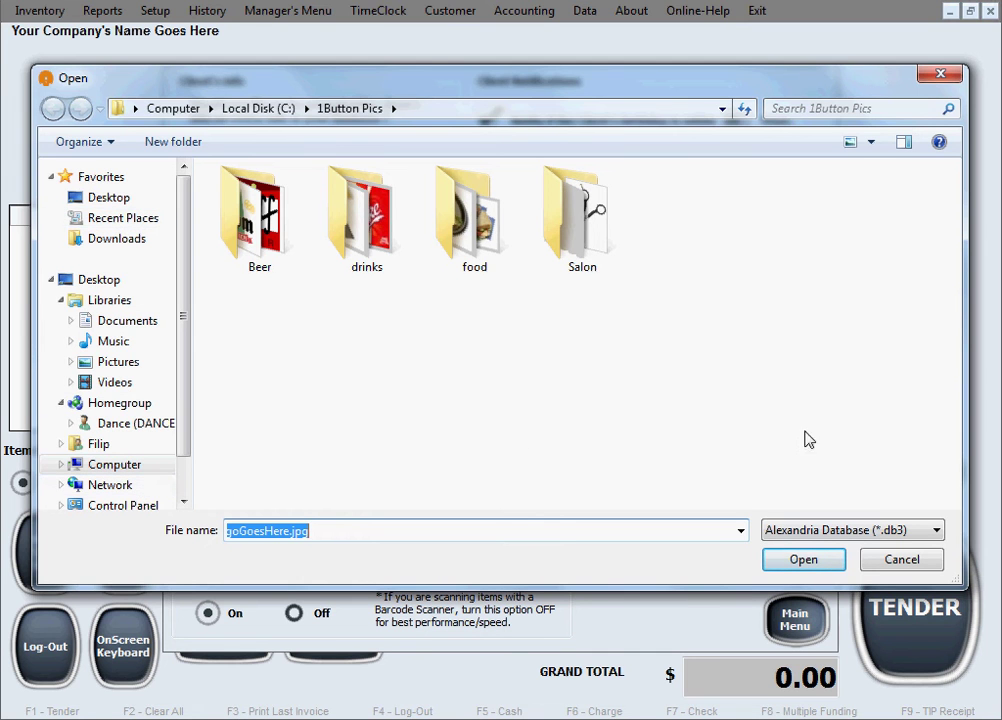
pyautogui.click(893, 561)
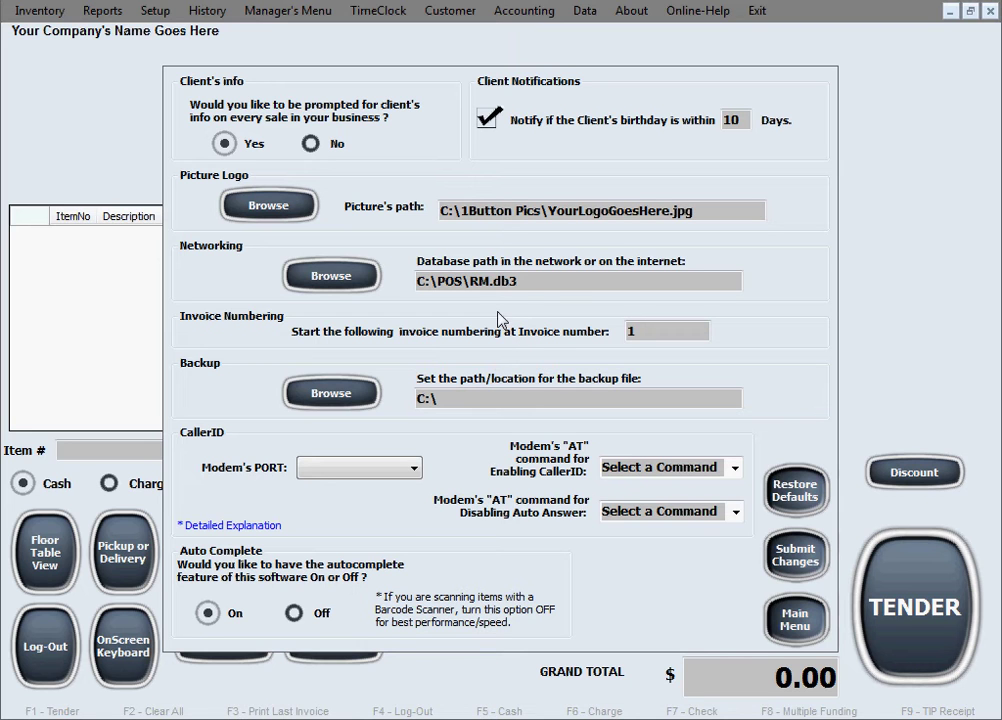
pyautogui.moveTo(578, 285)
pyautogui.doubleClick(530, 283)
pyautogui.click(531, 281)
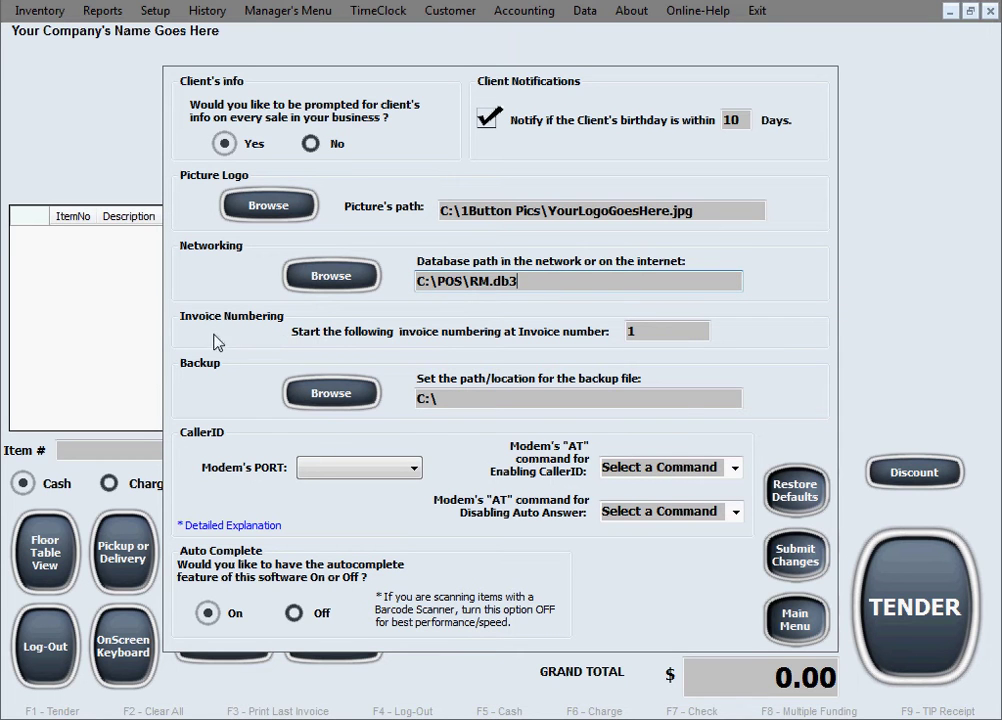
# - Replace the starting invoice number 1 with 2500
pyautogui.doubleClick(643, 334)
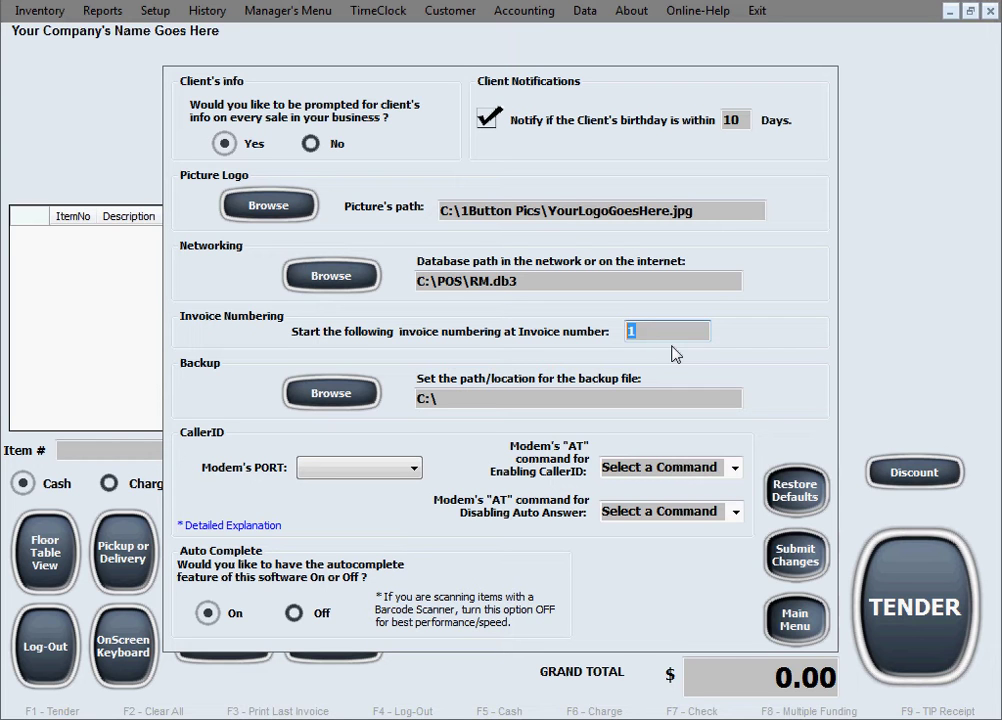
pyautogui.write('2500')
pyautogui.moveTo(682, 331); pyautogui.dragTo(640, 332)
pyautogui.click(676, 337)
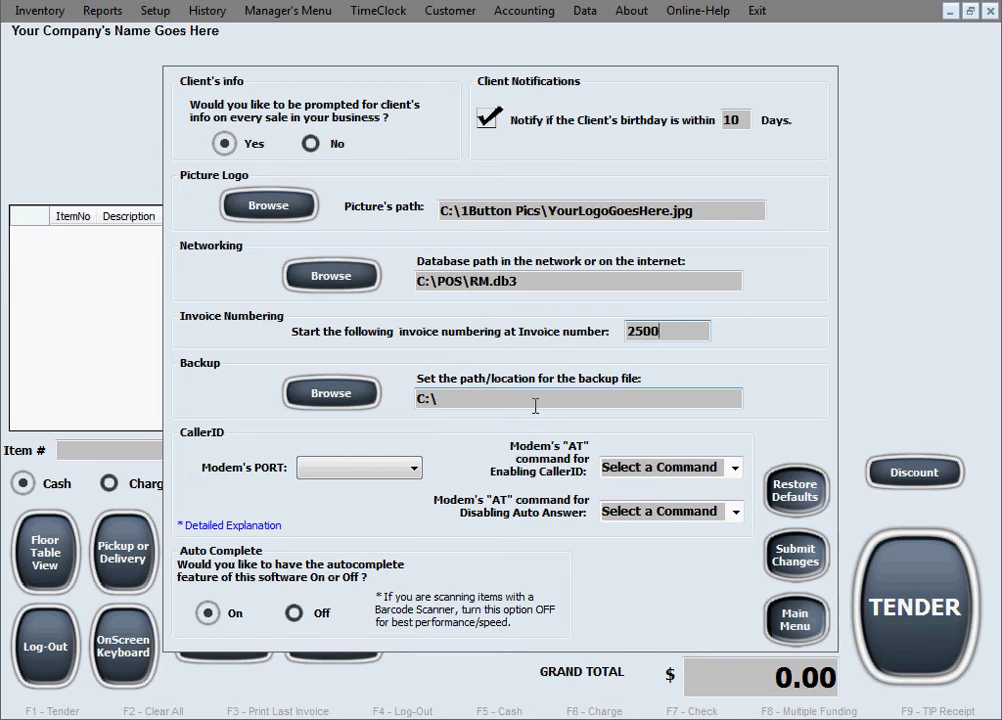
# - Browse the backup folder to Local Disk (C:), then overwrite the path C:\ with none
pyautogui.moveTo(535, 405); pyautogui.dragTo(400, 403)
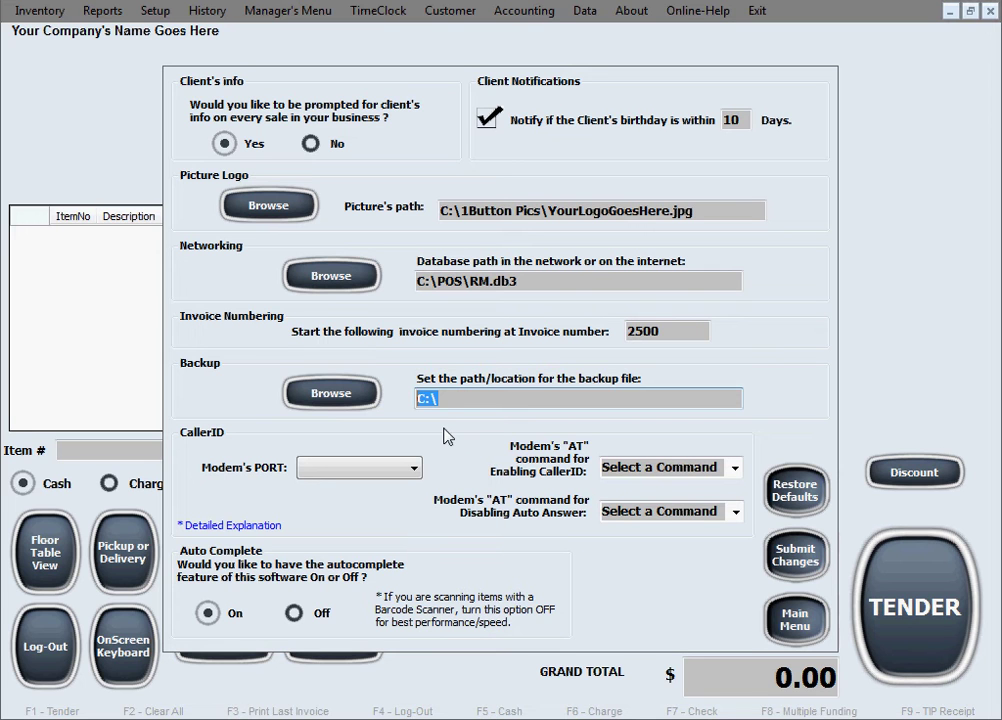
pyautogui.click(338, 398)
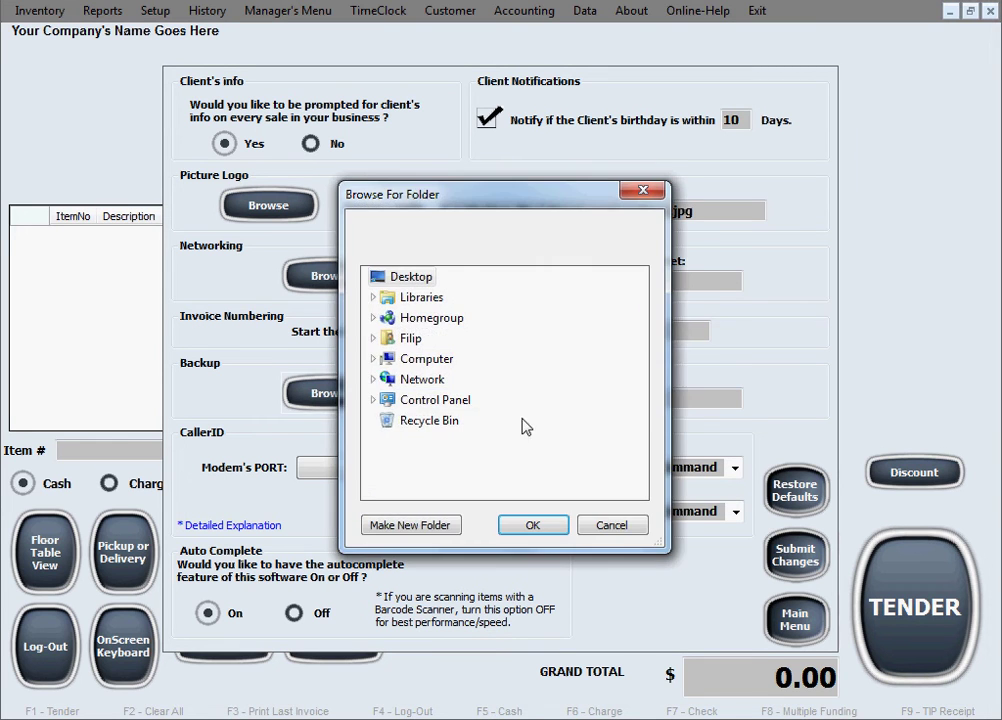
pyautogui.doubleClick(427, 358)
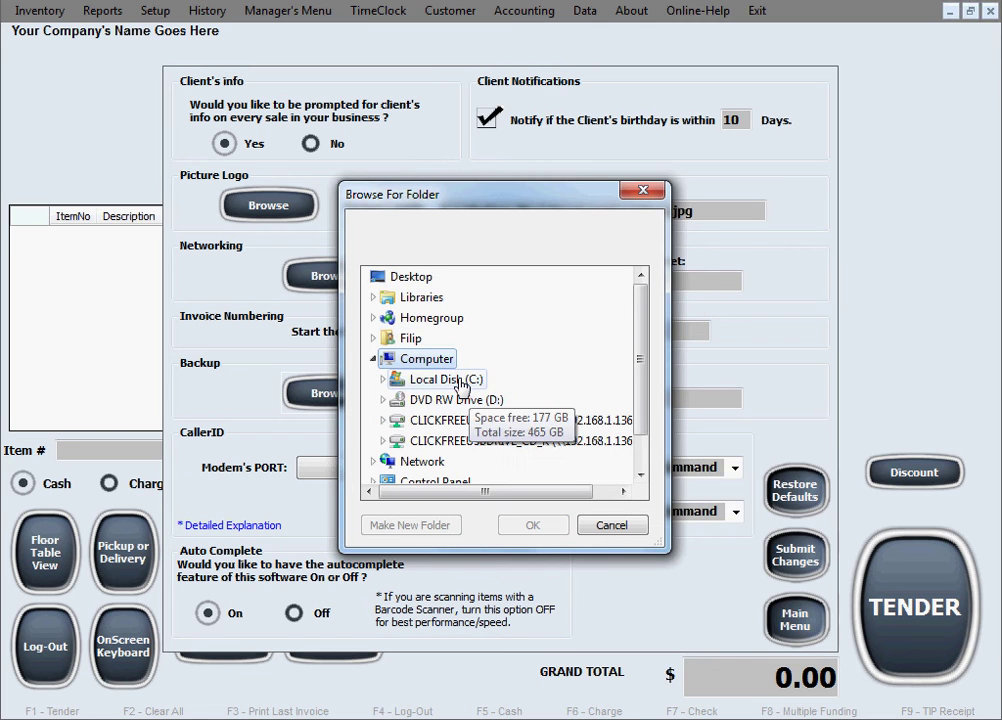
pyautogui.doubleClick(465, 382)
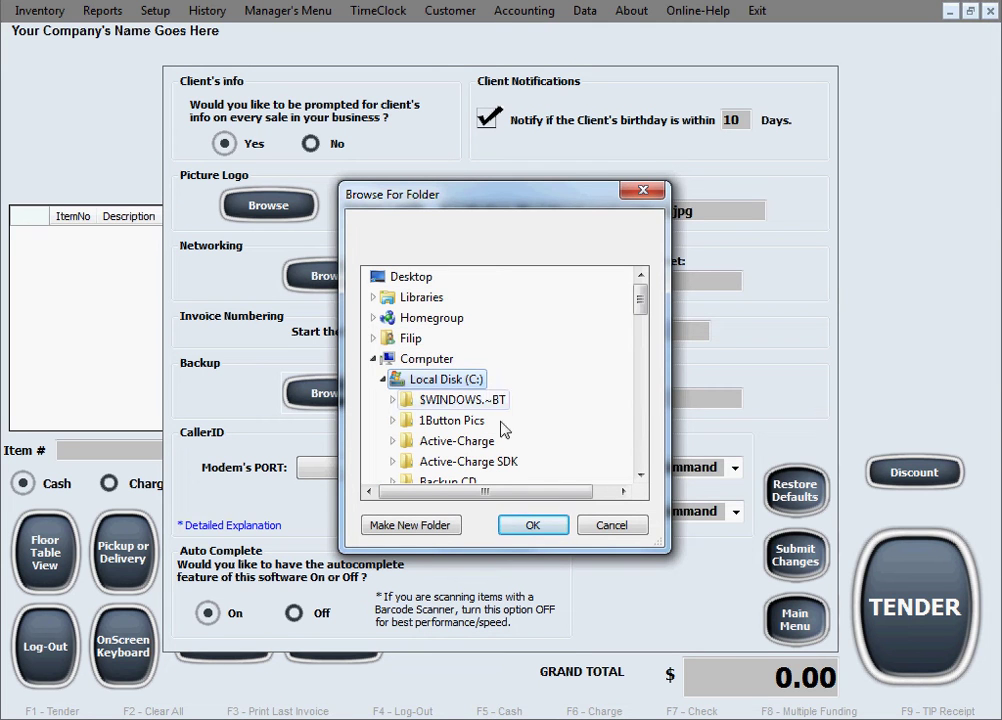
pyautogui.click(532, 526)
pyautogui.click(483, 397)
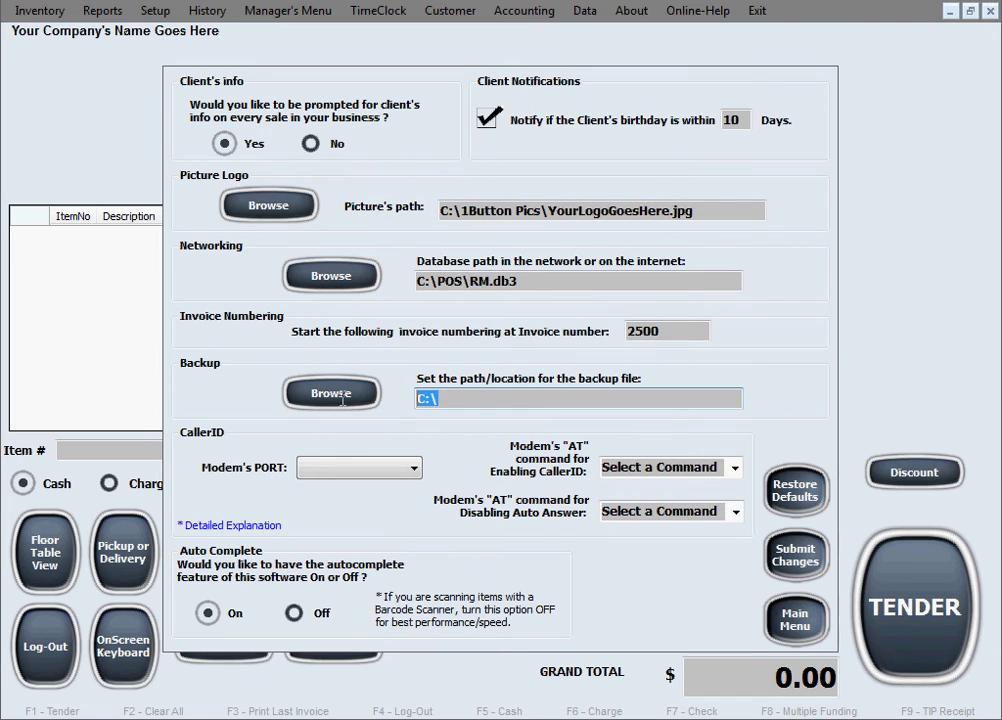
pyautogui.click(488, 401)
pyautogui.doubleClick(488, 401)
pyautogui.write('none')
pyautogui.click(224, 145)
pyautogui.click(416, 471)
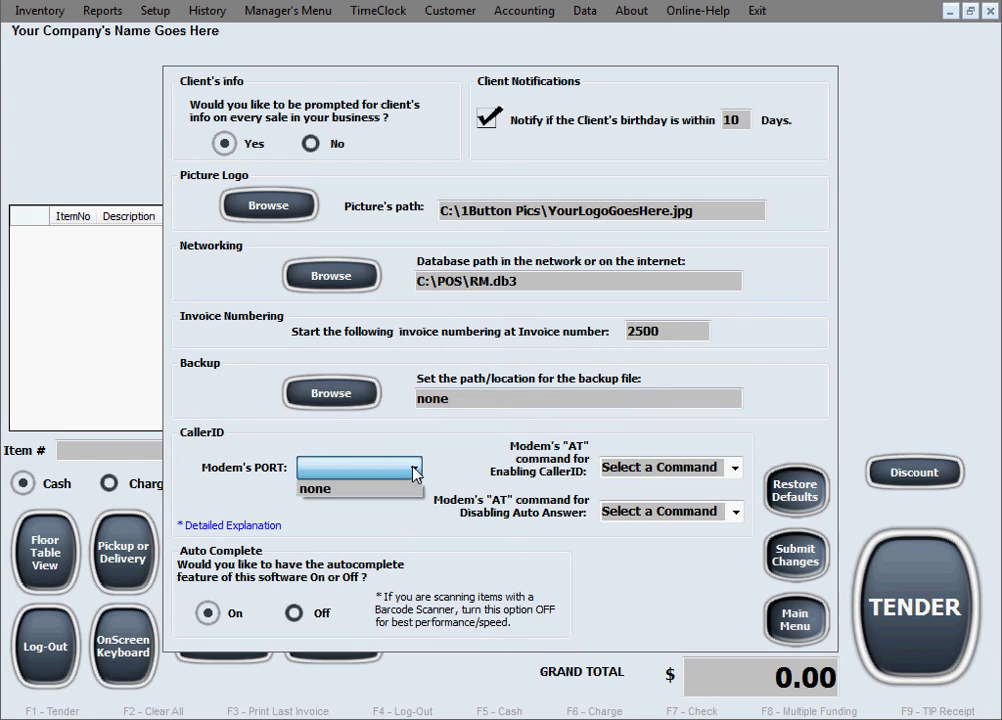
pyautogui.click(415, 471)
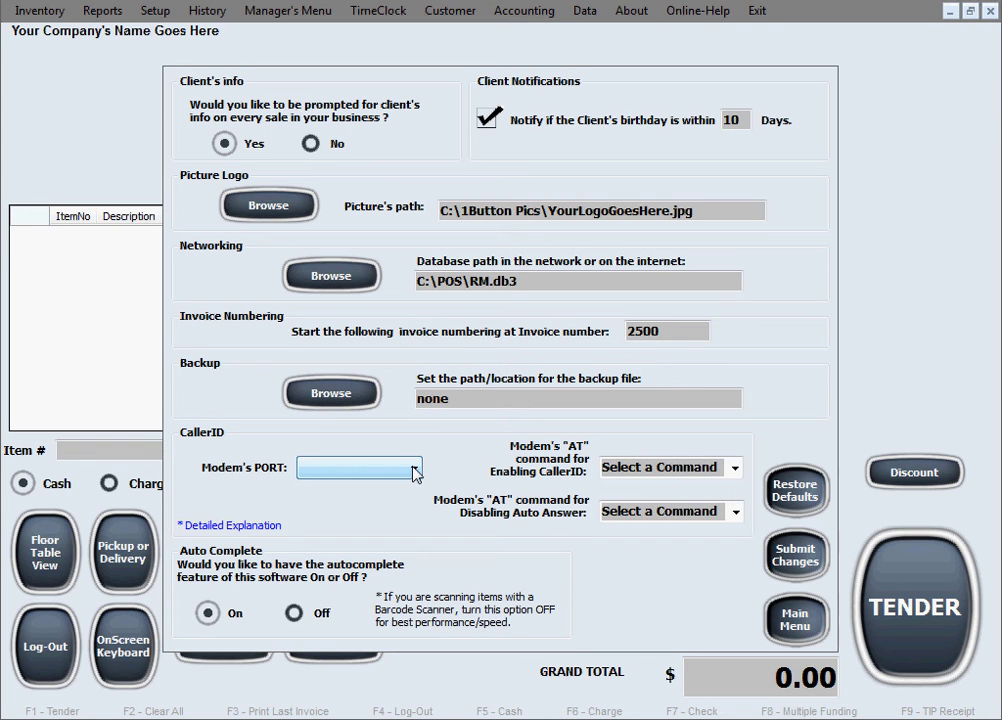
pyautogui.click(416, 471)
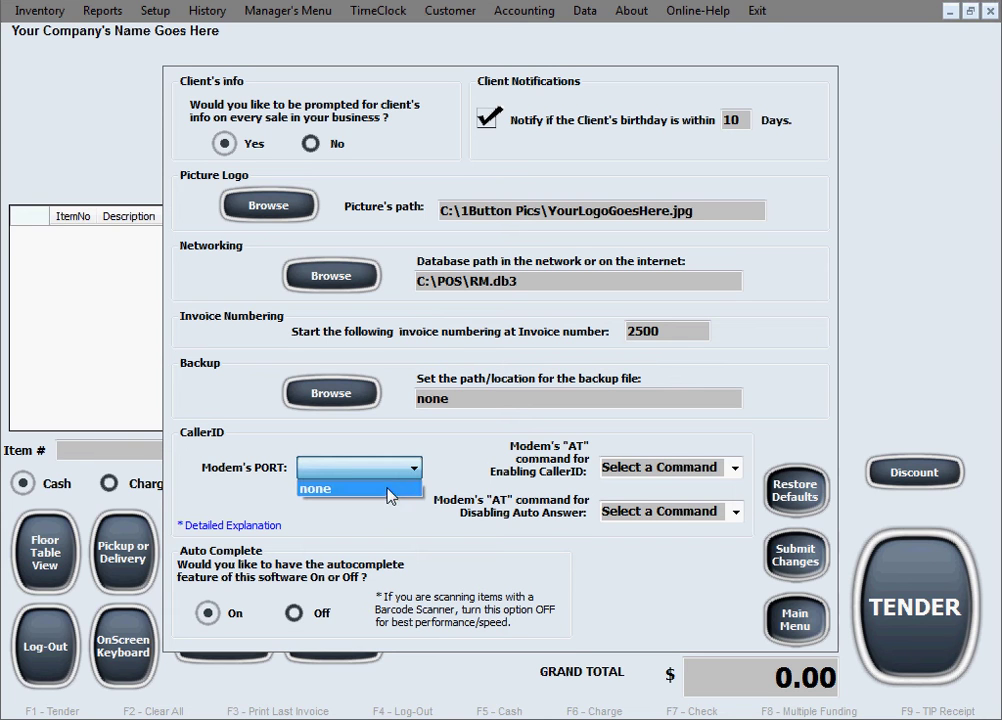
pyautogui.click(418, 471)
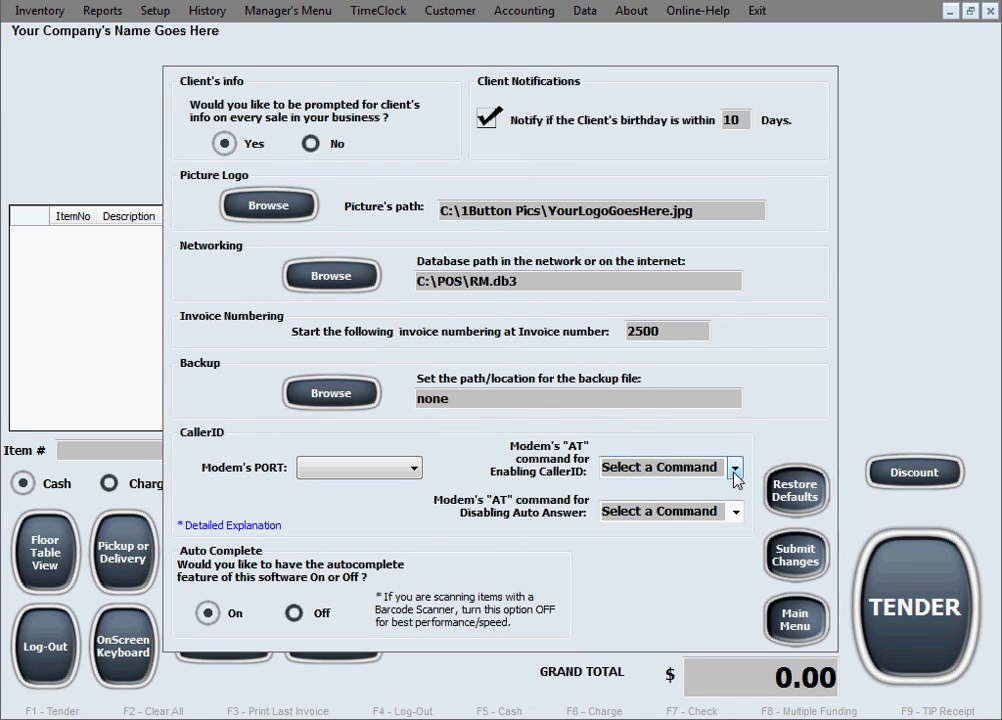
pyautogui.click(735, 468)
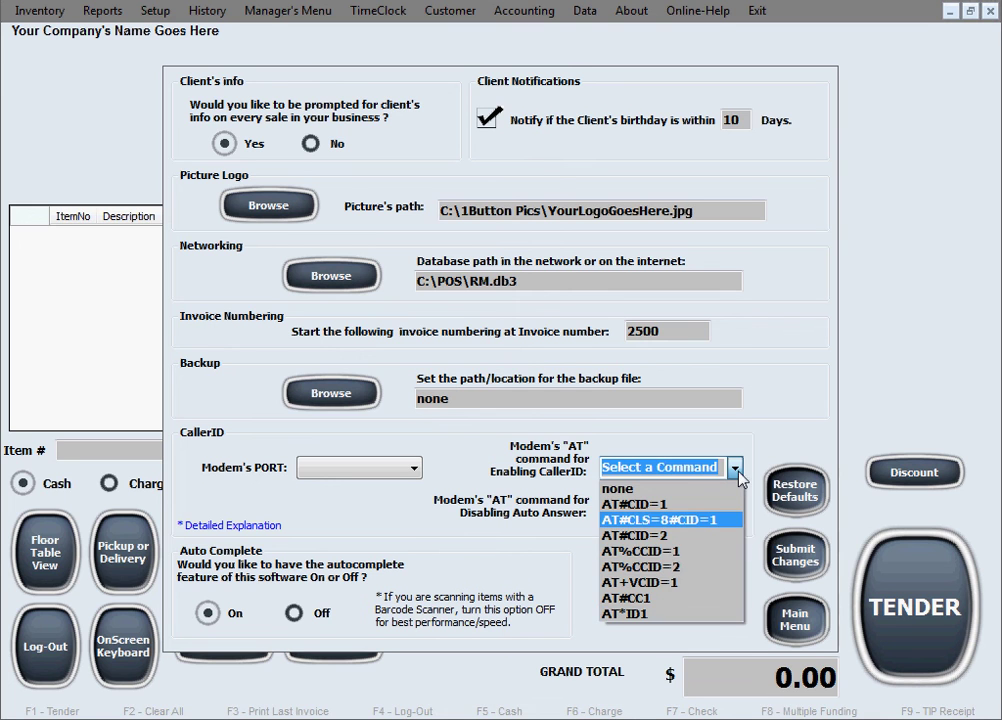
pyautogui.click(738, 470)
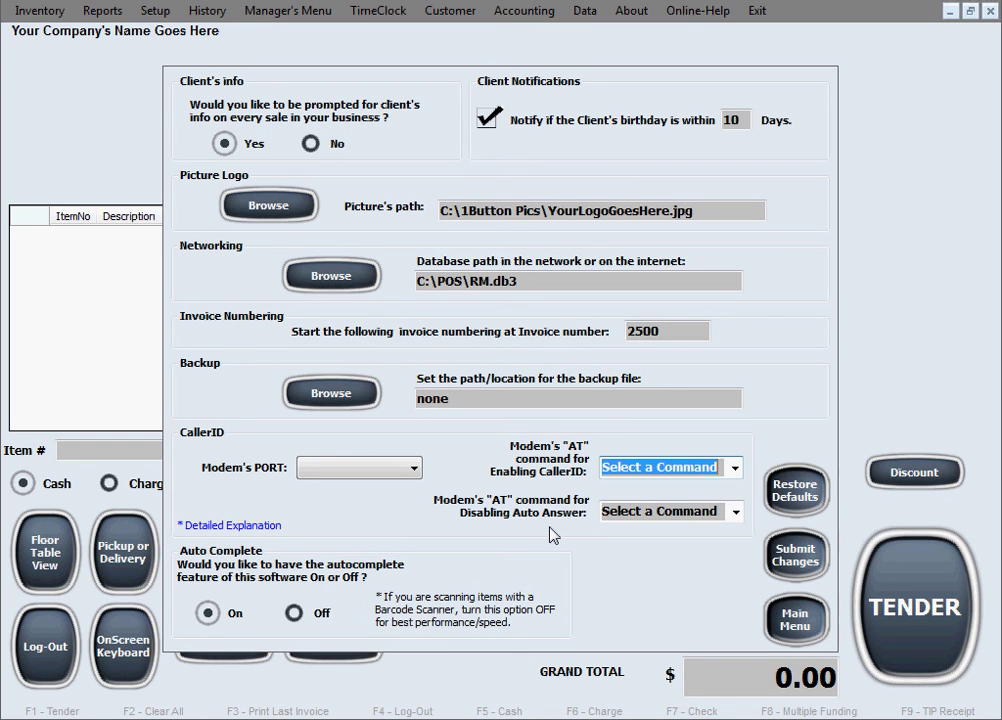
pyautogui.click(733, 511)
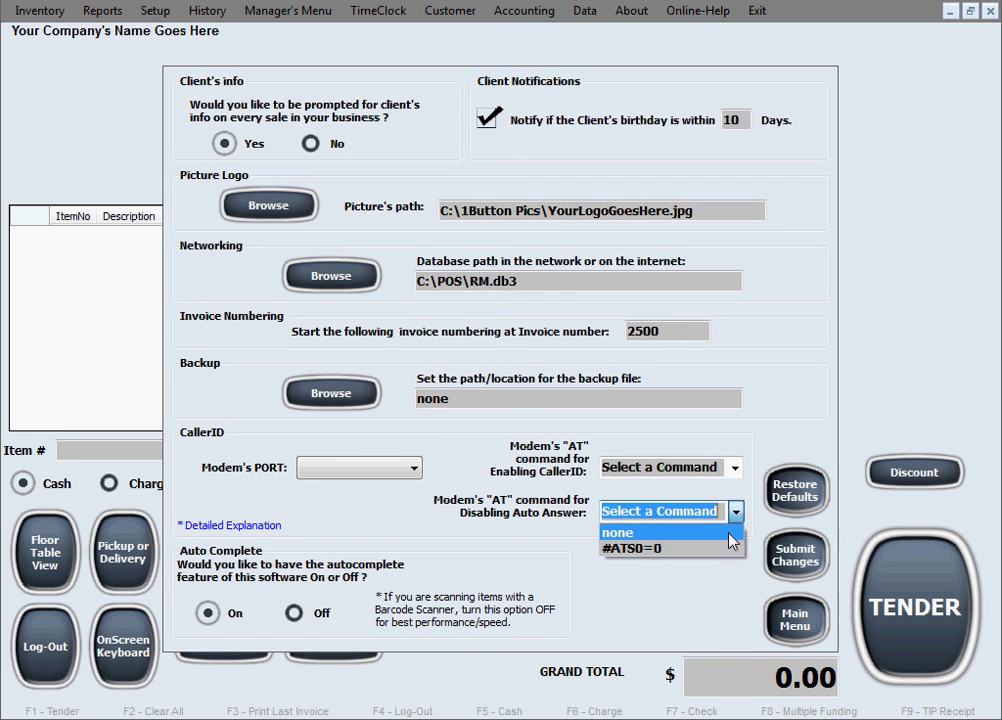
pyautogui.click(736, 514)
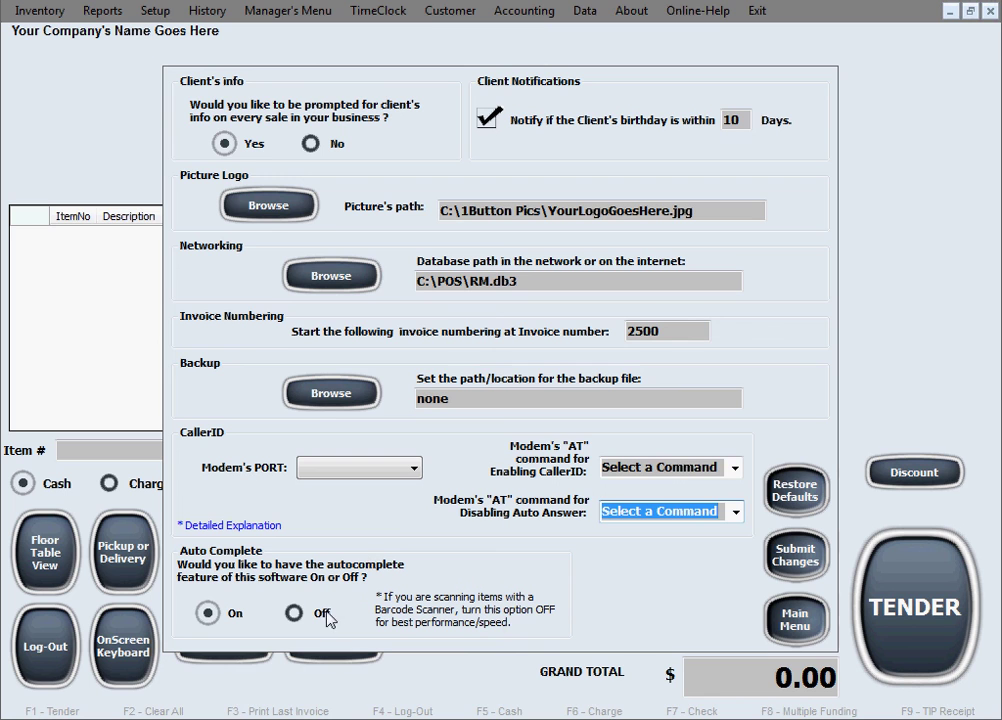
# - Switch Auto Complete to Off, then back to On to keep it enabled
pyautogui.click(292, 620)
pyautogui.click(212, 617)
# - Submit the Main Setup changes, getting the success message with a pending restart
pyautogui.click(808, 566)
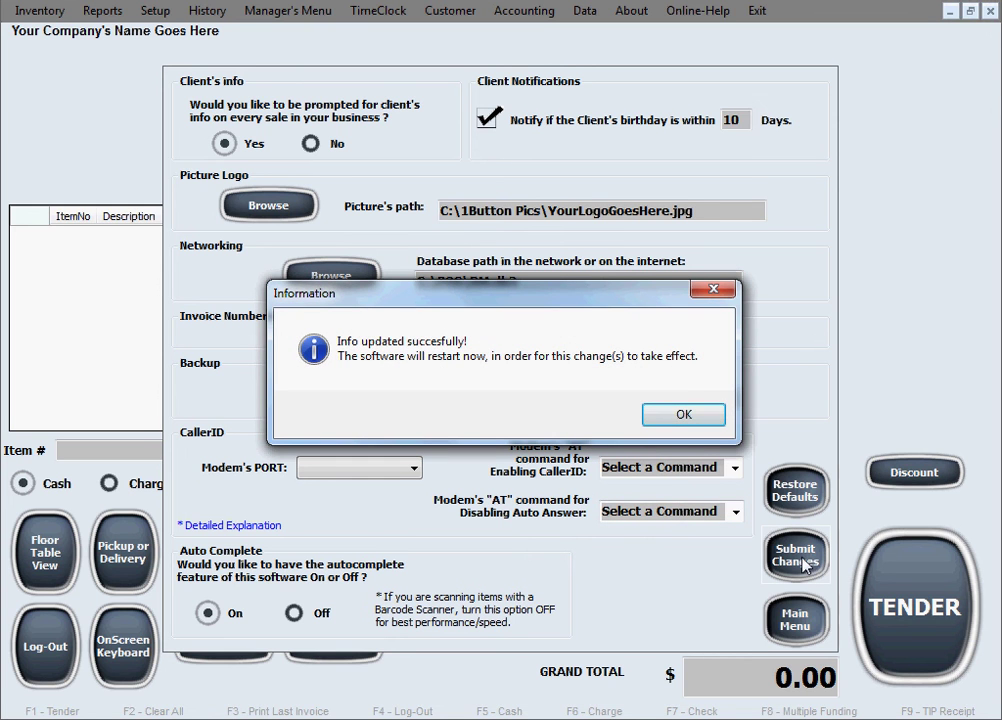